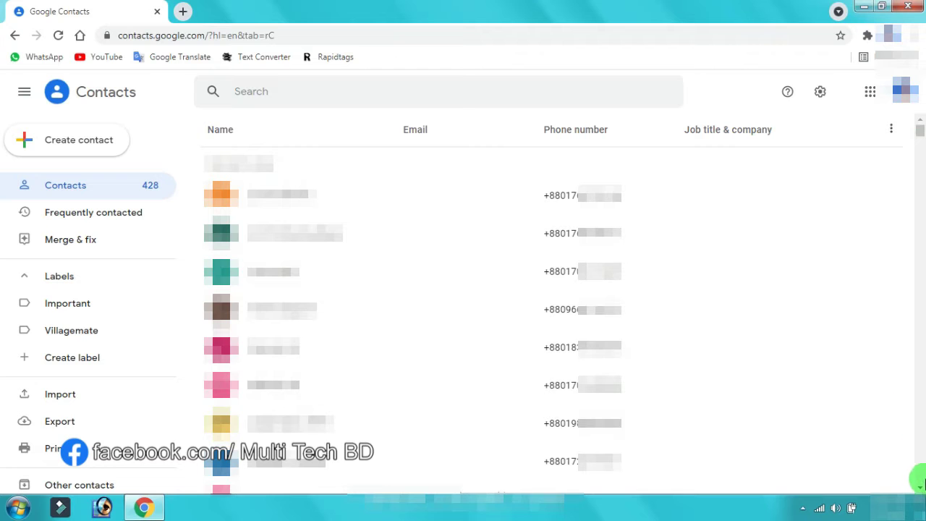
Step: Look through the full contacts list and return to its beginning
{"action": "left_click", "coordinate": [920, 489]}
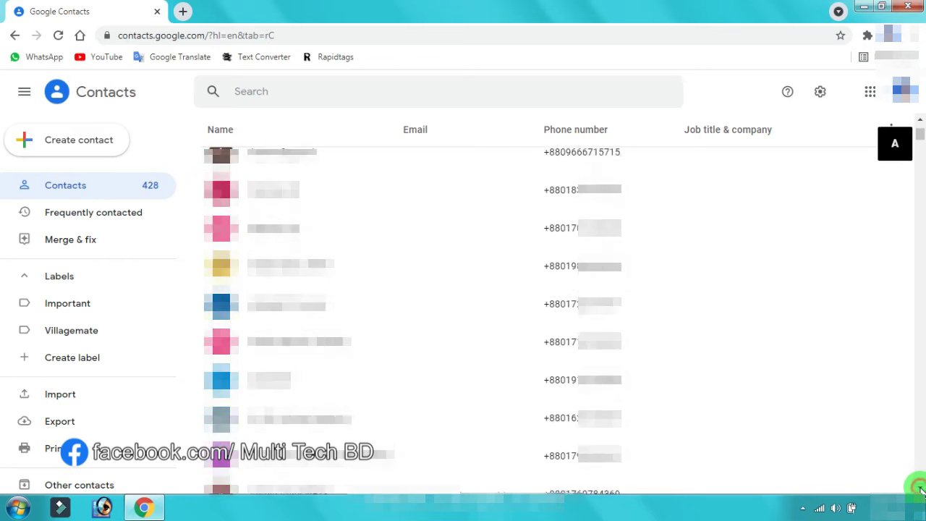
{"action": "left_click_drag", "start_coordinate": [920, 488], "coordinate": [920, 489]}
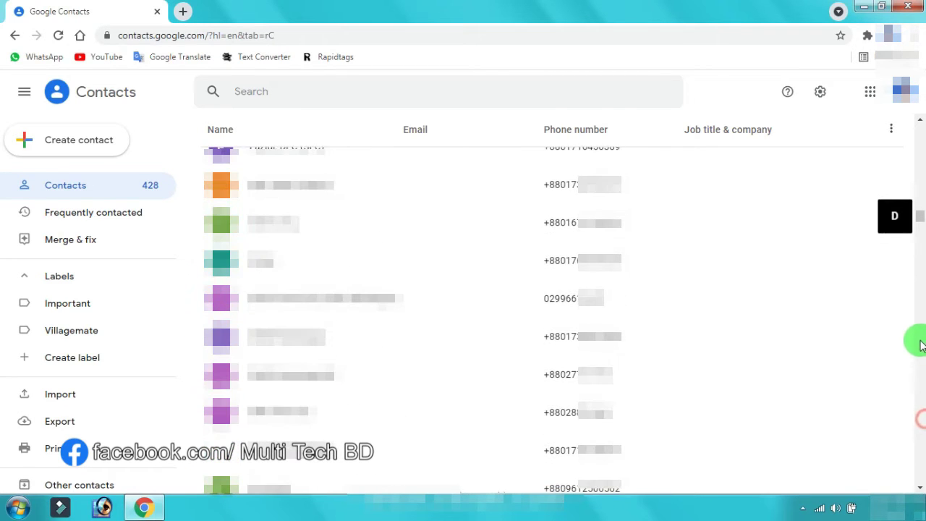
{"action": "left_click_drag", "start_coordinate": [920, 221], "coordinate": [911, 108]}
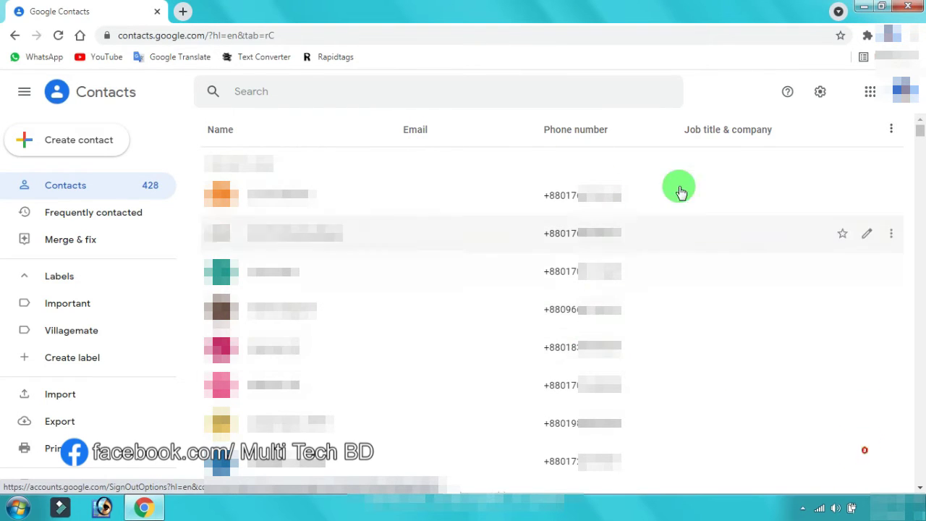
{"action": "left_click_drag", "start_coordinate": [920, 137], "coordinate": [921, 228]}
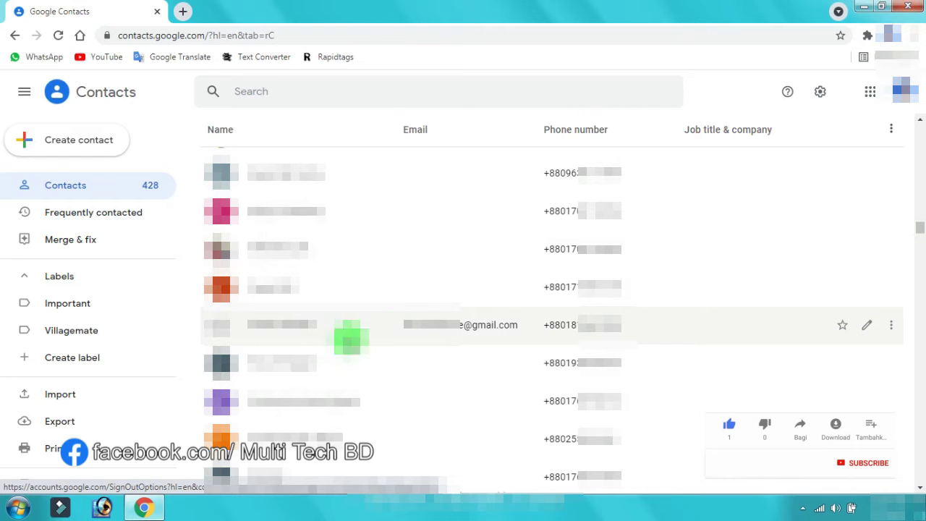
{"action": "left_click", "coordinate": [919, 226]}
{"action": "left_click_drag", "start_coordinate": [919, 225], "coordinate": [21, 92]}
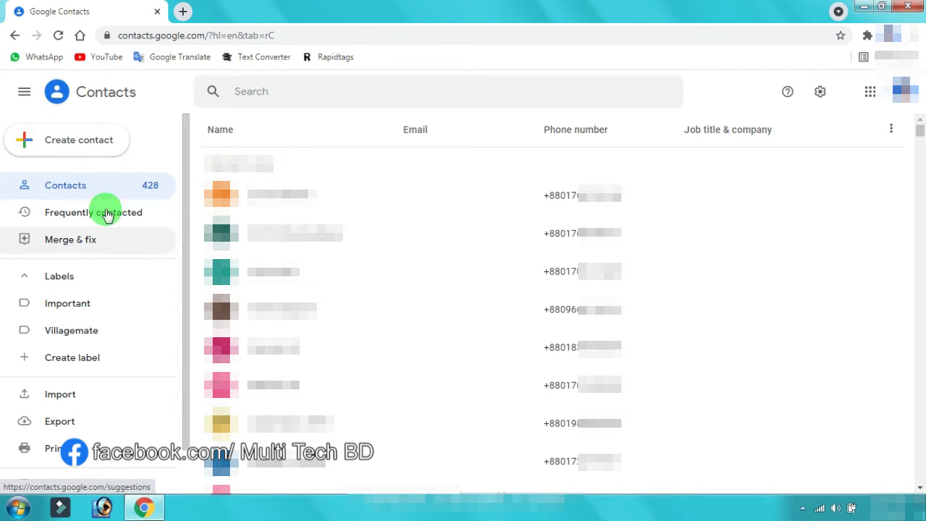
Step: Open a blank form for creating a single contact and expand it to show the additional fields
{"action": "left_click", "coordinate": [62, 144]}
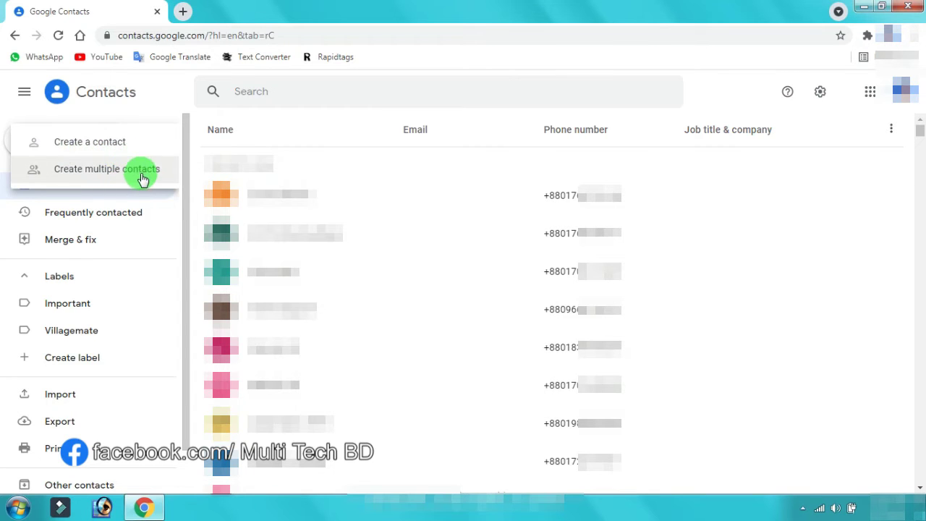
{"action": "left_click", "coordinate": [108, 143]}
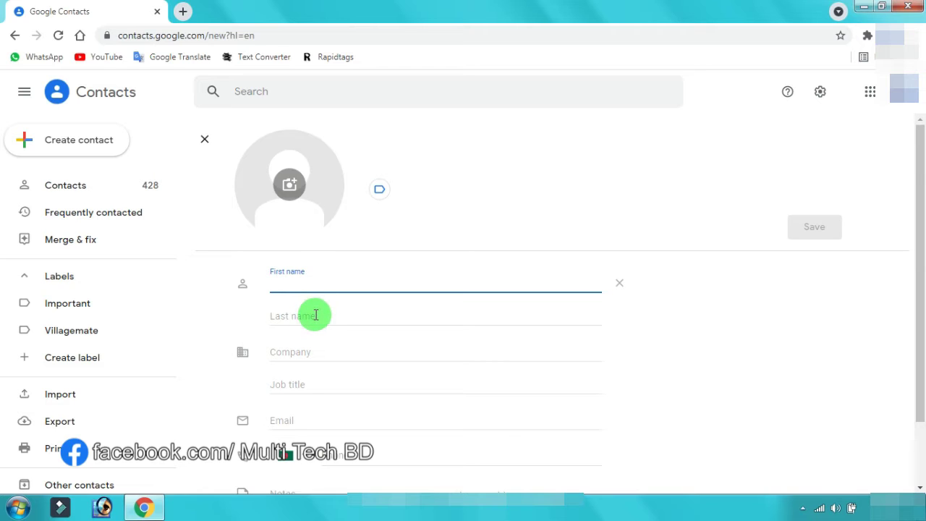
{"action": "scroll", "coordinate": [316, 318], "scroll_direction": "down", "scroll_amount": 1}
{"action": "scroll", "coordinate": [315, 315], "scroll_direction": "down", "scroll_amount": 1}
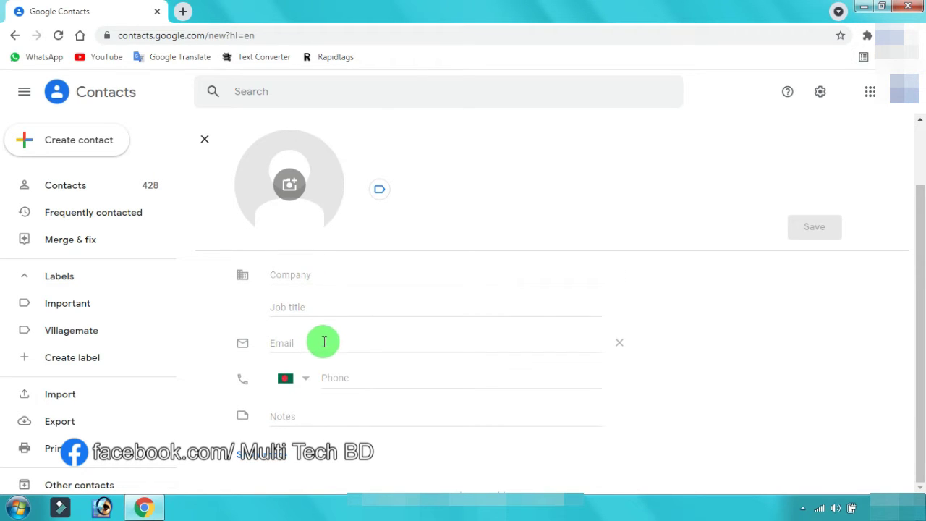
{"action": "left_click", "coordinate": [279, 454]}
{"action": "scroll", "coordinate": [295, 427], "scroll_direction": "down", "scroll_amount": 1}
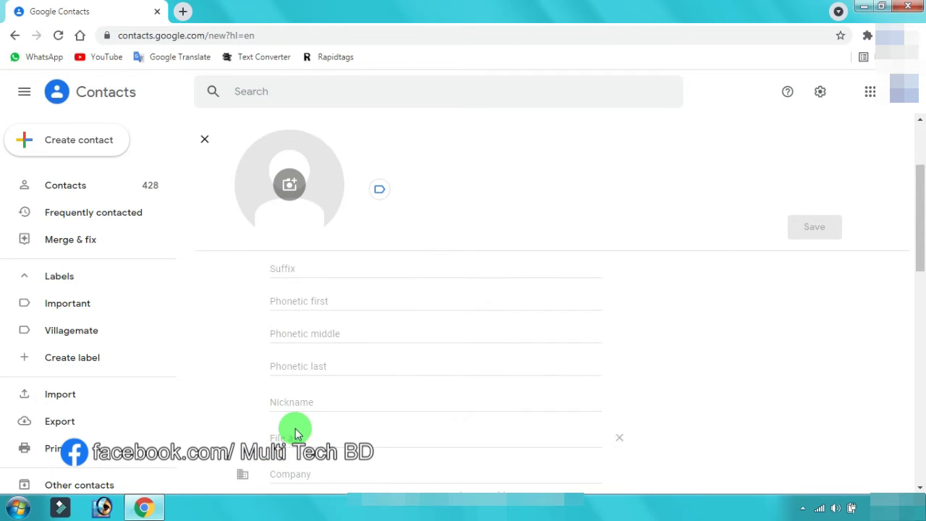
Step: Examine the expanded contact form from the name fields down to the notes, and collapse it to the basic fields
{"action": "scroll", "coordinate": [293, 430], "scroll_direction": "up", "scroll_amount": 1}
{"action": "scroll", "coordinate": [301, 338], "scroll_direction": "up", "scroll_amount": 2}
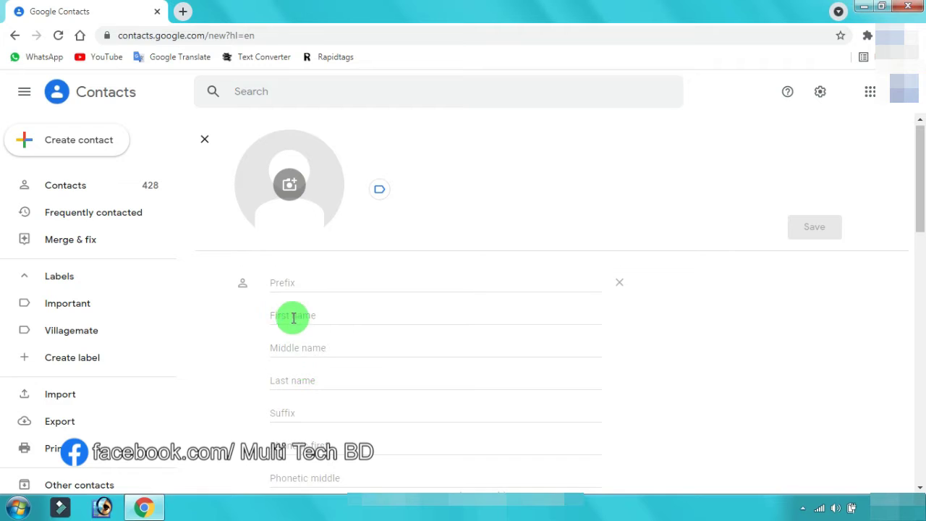
{"action": "scroll", "coordinate": [323, 365], "scroll_direction": "down", "scroll_amount": 1}
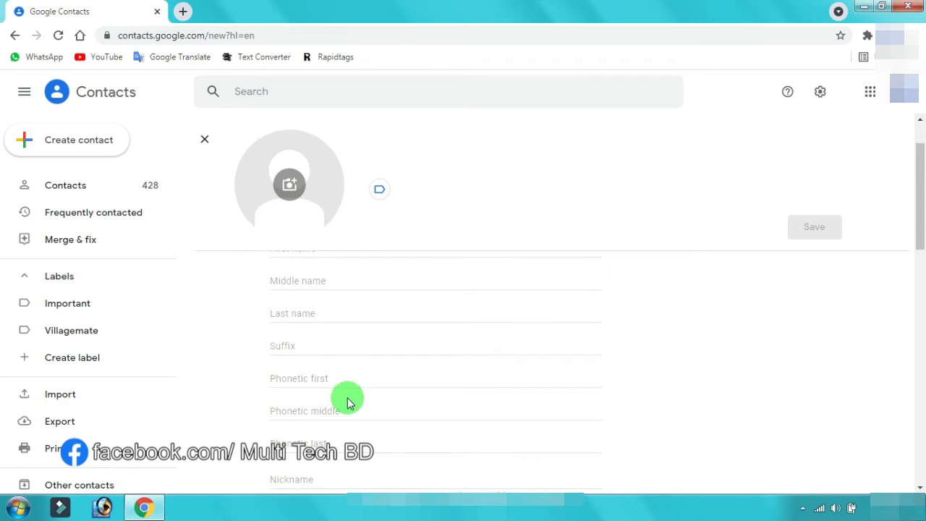
{"action": "scroll", "coordinate": [348, 403], "scroll_direction": "down", "scroll_amount": 1}
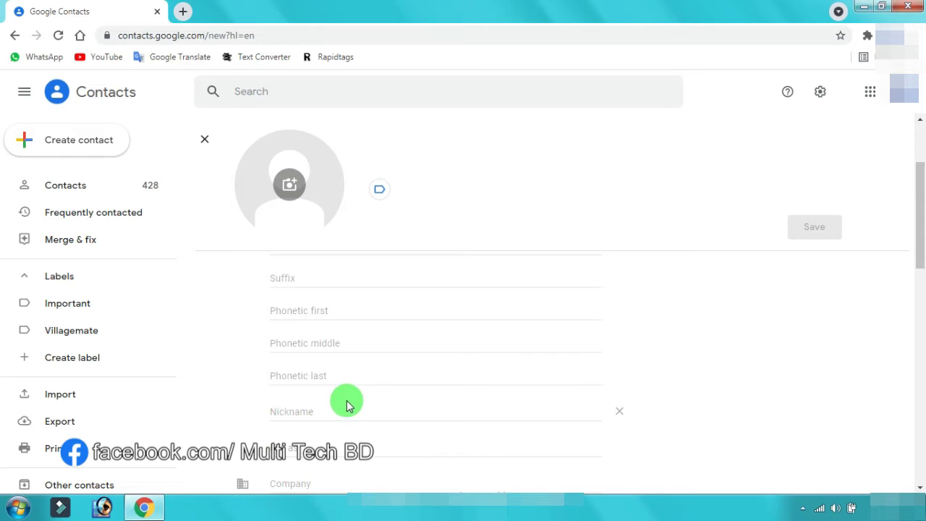
{"action": "scroll", "coordinate": [347, 404], "scroll_direction": "down", "scroll_amount": 1}
{"action": "scroll", "coordinate": [315, 384], "scroll_direction": "down", "scroll_amount": 2}
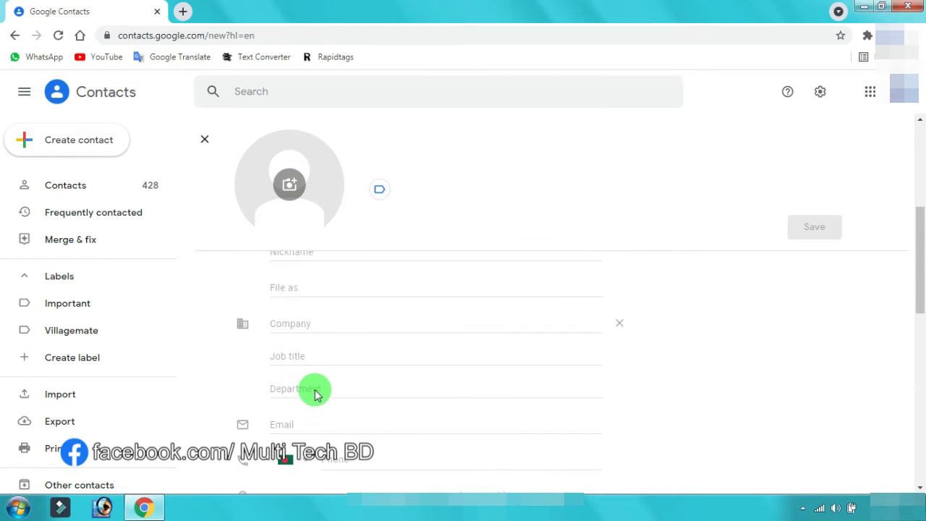
{"action": "scroll", "coordinate": [317, 391], "scroll_direction": "down", "scroll_amount": 2}
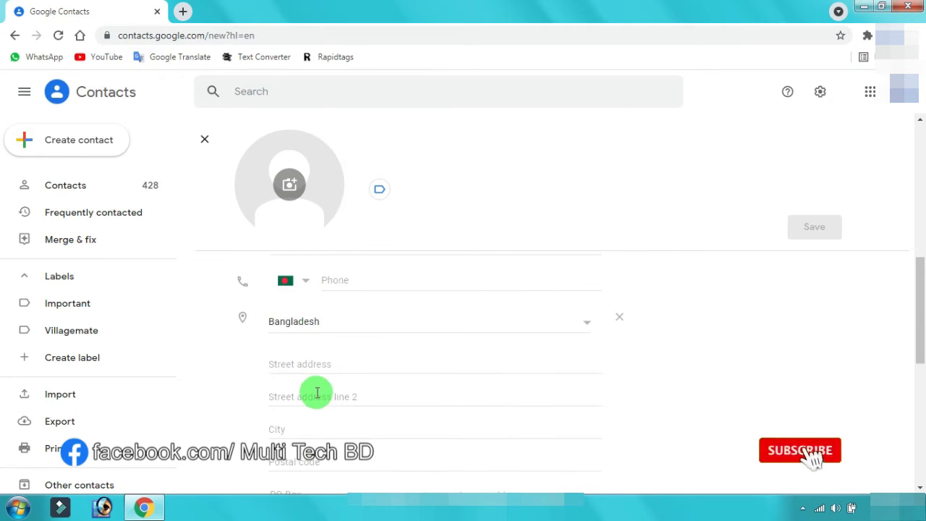
{"action": "scroll", "coordinate": [316, 393], "scroll_direction": "down", "scroll_amount": 2}
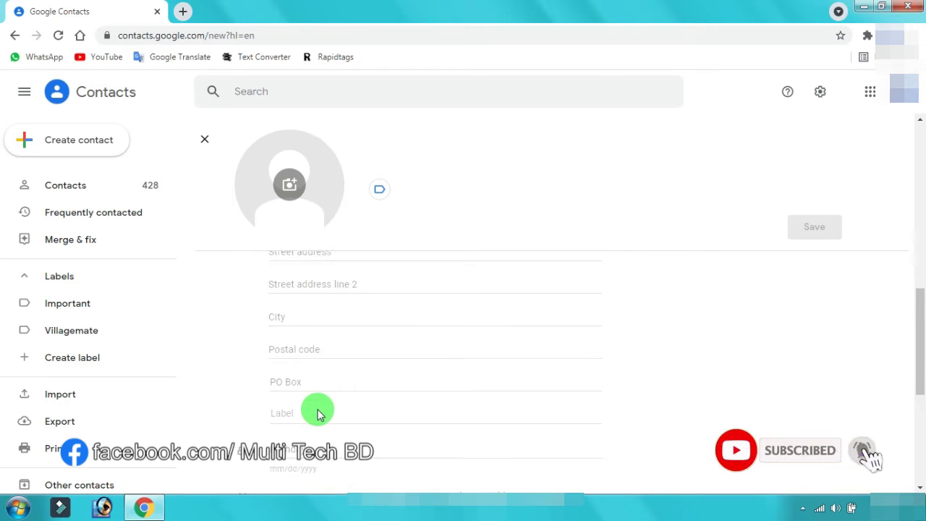
{"action": "scroll", "coordinate": [318, 411], "scroll_direction": "down", "scroll_amount": 1}
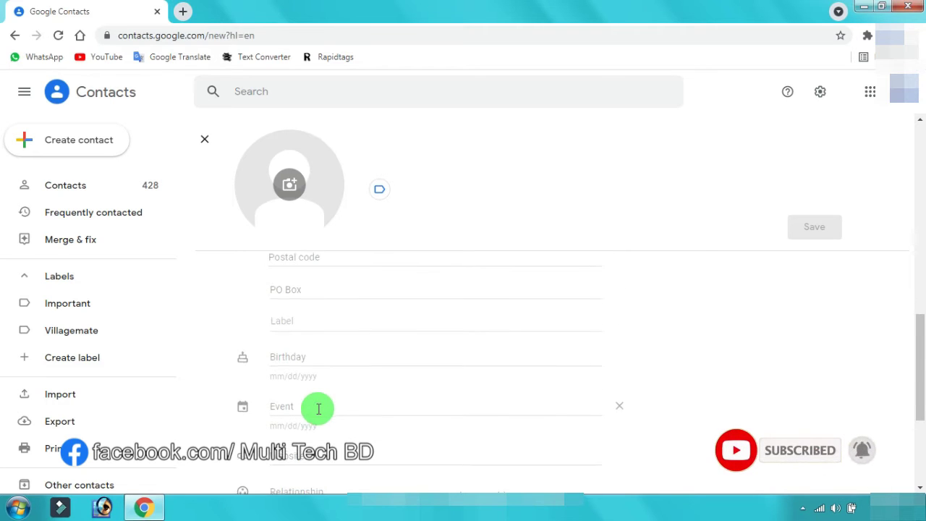
{"action": "scroll", "coordinate": [318, 407], "scroll_direction": "down", "scroll_amount": 2}
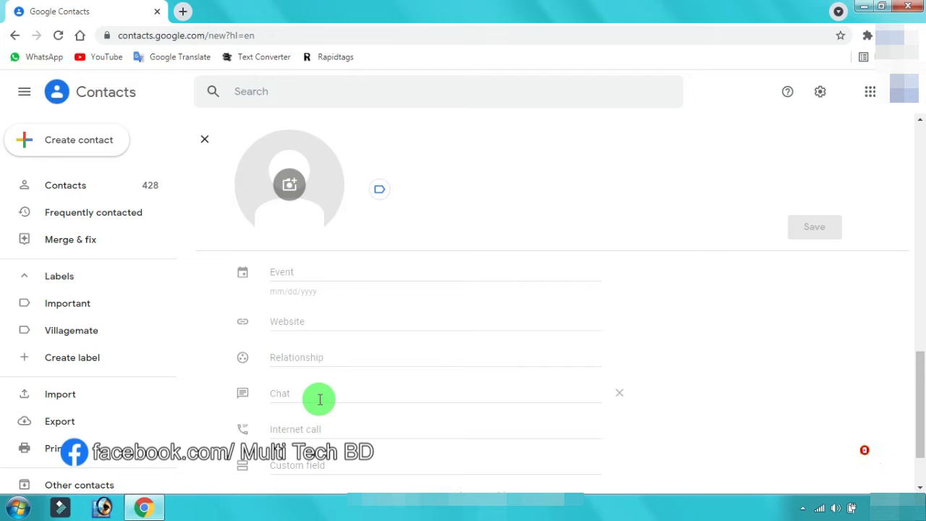
{"action": "scroll", "coordinate": [319, 398], "scroll_direction": "down", "scroll_amount": 1}
{"action": "scroll", "coordinate": [320, 399], "scroll_direction": "down", "scroll_amount": 1}
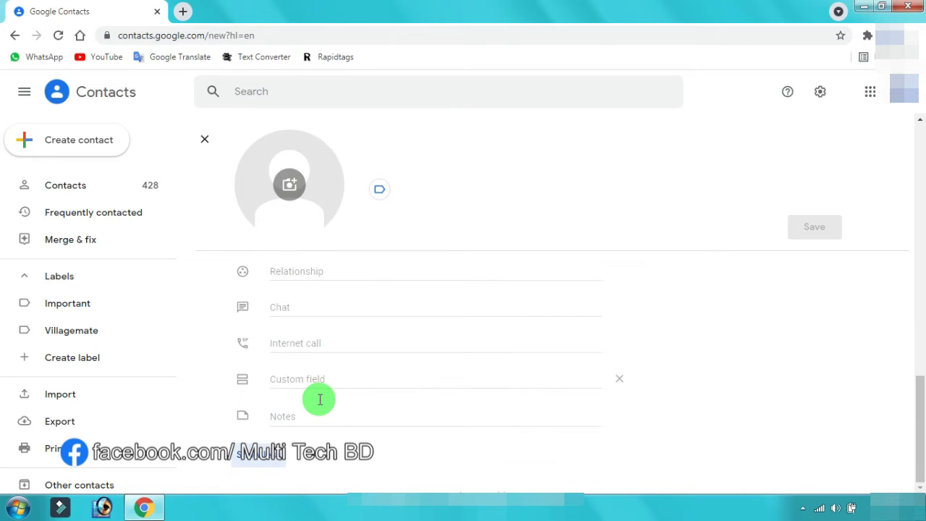
{"action": "left_click", "coordinate": [271, 459]}
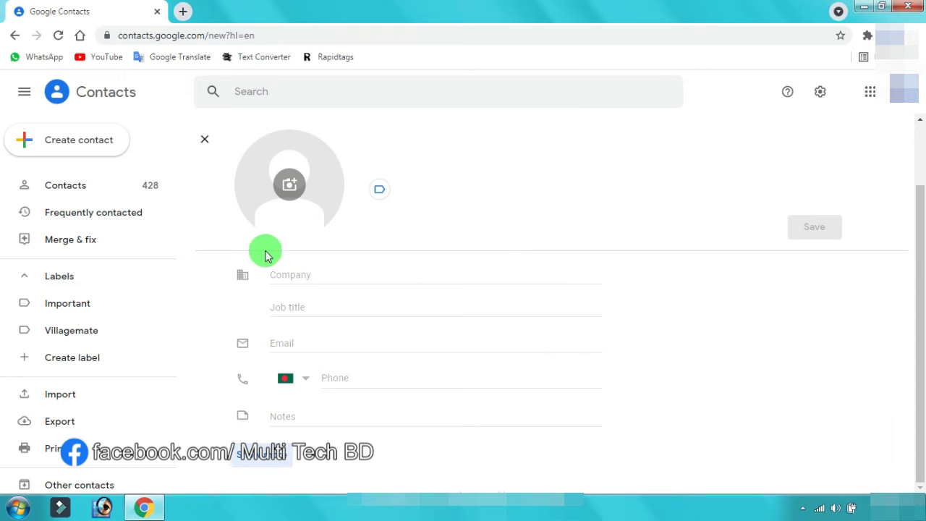
Step: Return to the contacts list, select the first contact and view the additional actions for the selection
{"action": "left_click", "coordinate": [93, 191]}
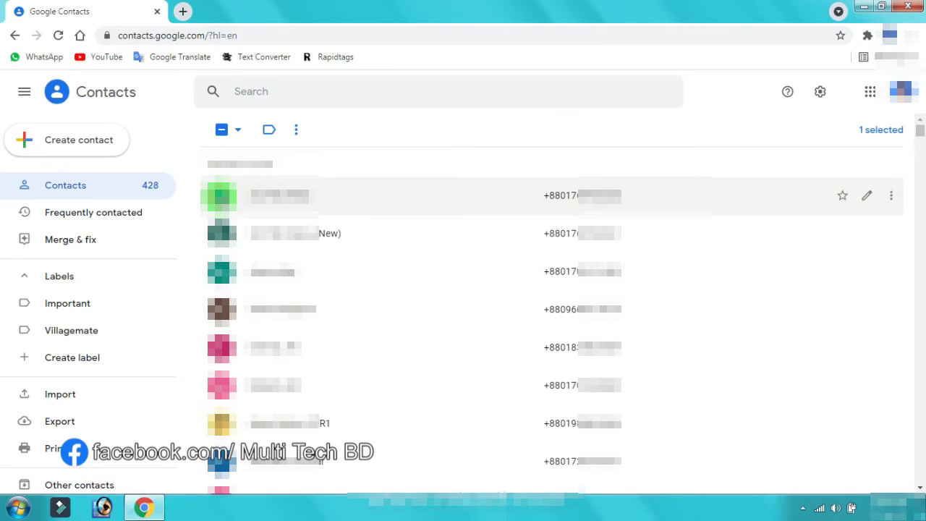
{"action": "left_click", "coordinate": [296, 130]}
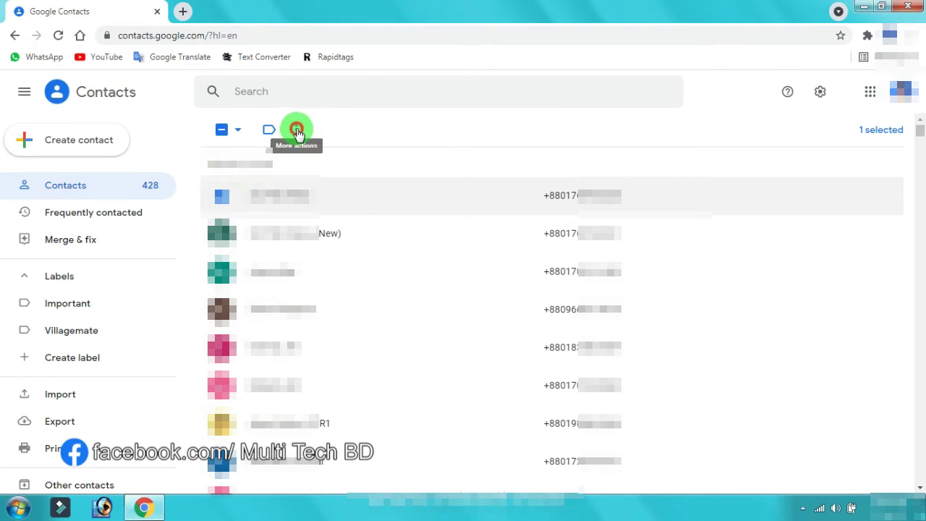
{"action": "left_click", "coordinate": [297, 130]}
{"action": "left_click", "coordinate": [334, 164]}
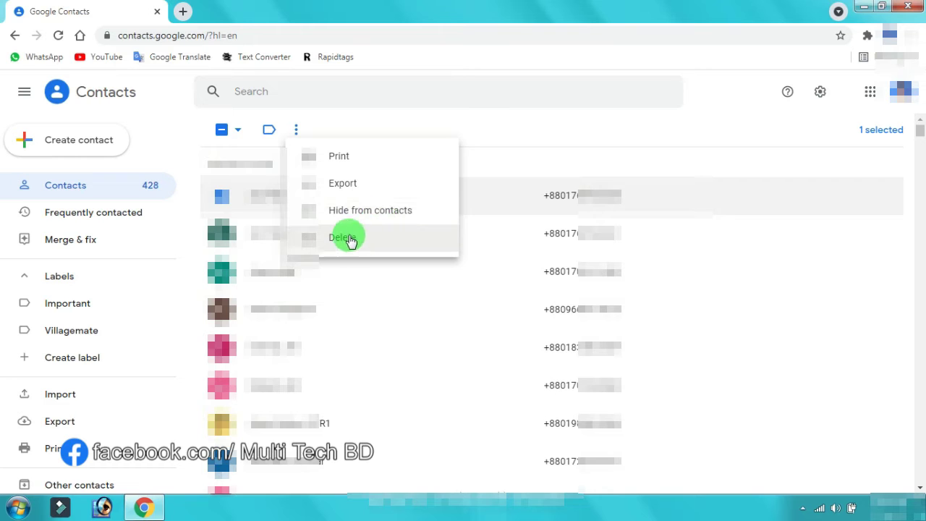
{"action": "key", "text": "Escape"}
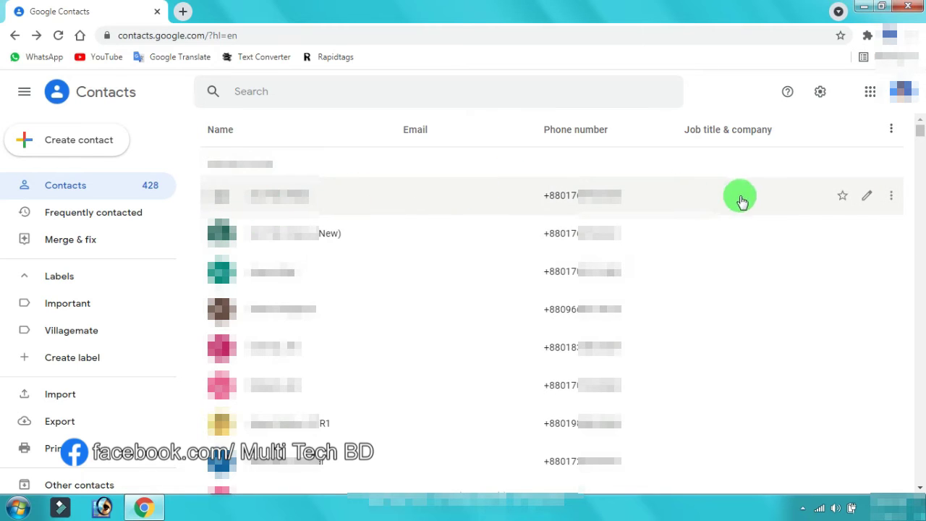
Step: View the actions and label choices in the first contact's own options, and dismiss them
{"action": "left_click", "coordinate": [893, 199]}
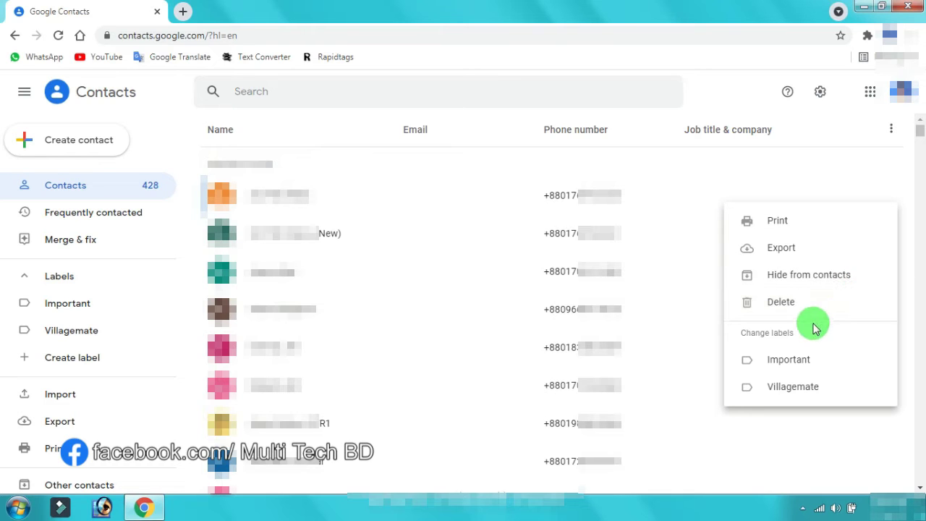
{"action": "left_click", "coordinate": [712, 87]}
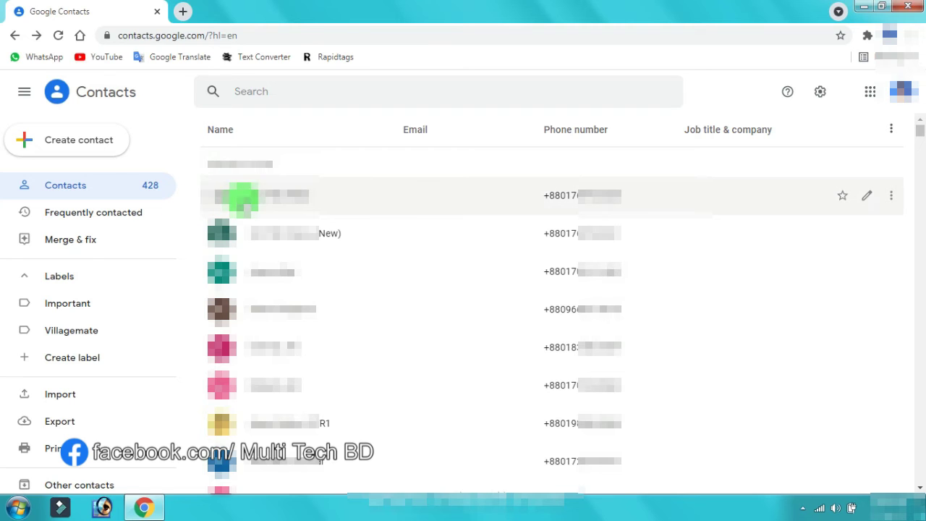
{"action": "right_click", "coordinate": [243, 196]}
{"action": "left_click", "coordinate": [716, 88]}
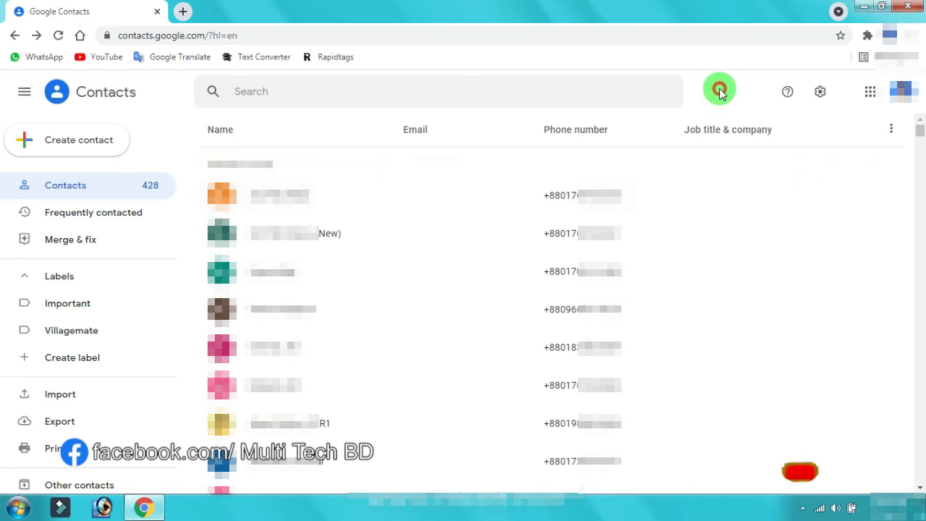
Step: Look through the frequently contacted people and open the merge and fix suggestions
{"action": "left_click", "coordinate": [104, 224]}
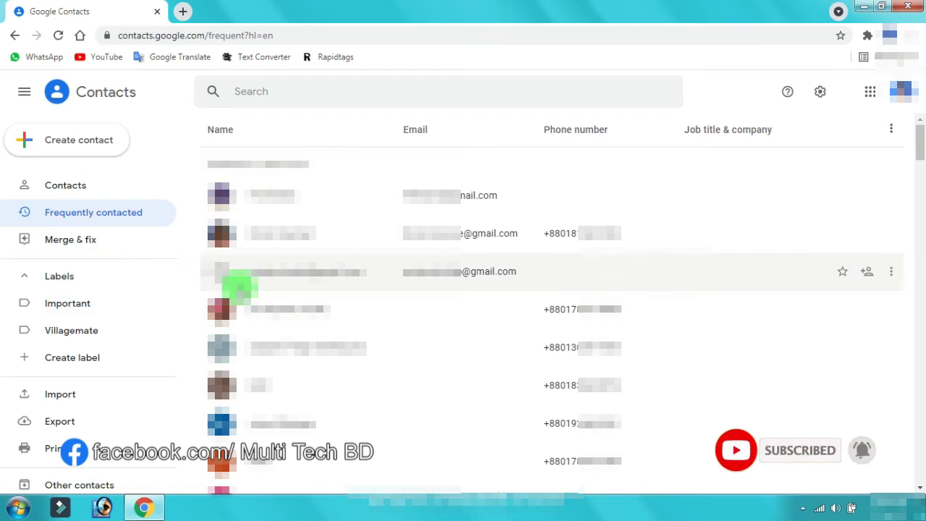
{"action": "left_click_drag", "start_coordinate": [920, 148], "coordinate": [853, 65]}
{"action": "left_click", "coordinate": [53, 246]}
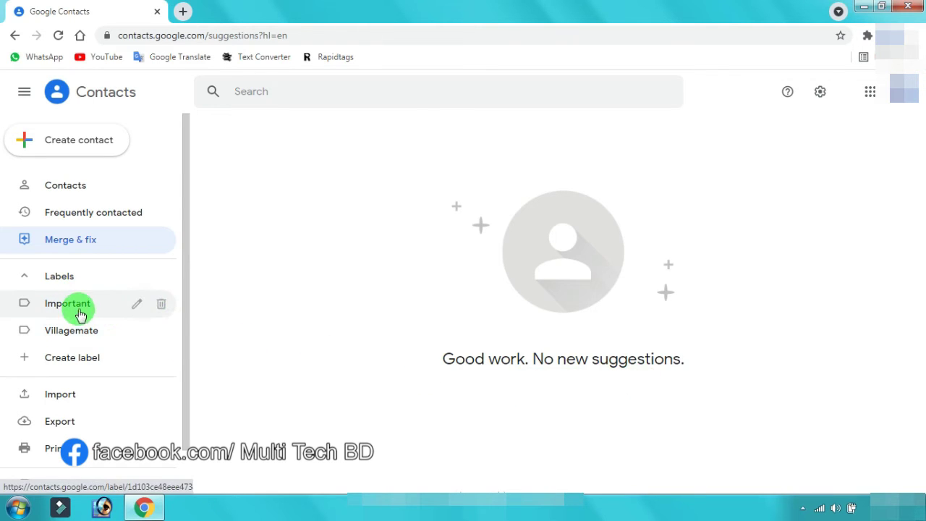
Step: Collapse the labels list, and view the contact import dialog and its file picker without importing anything
{"action": "left_click", "coordinate": [63, 276]}
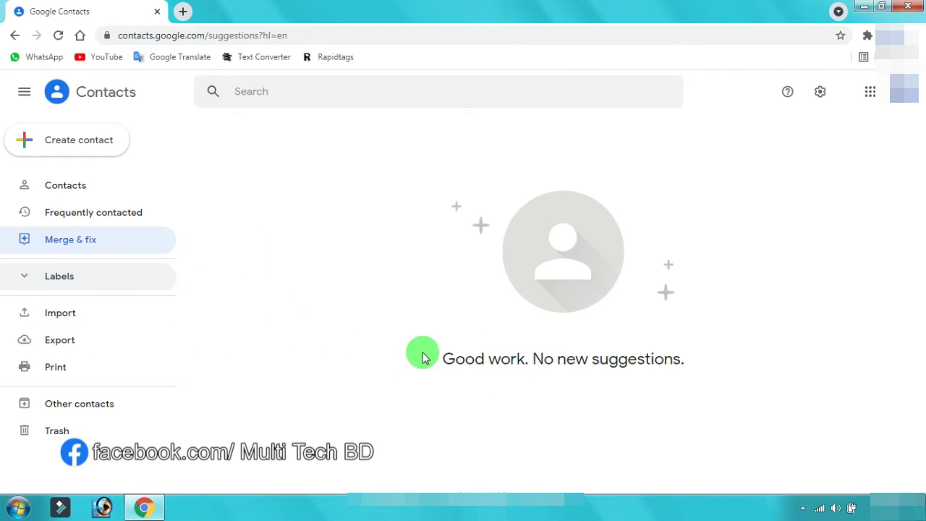
{"action": "left_click", "coordinate": [50, 319]}
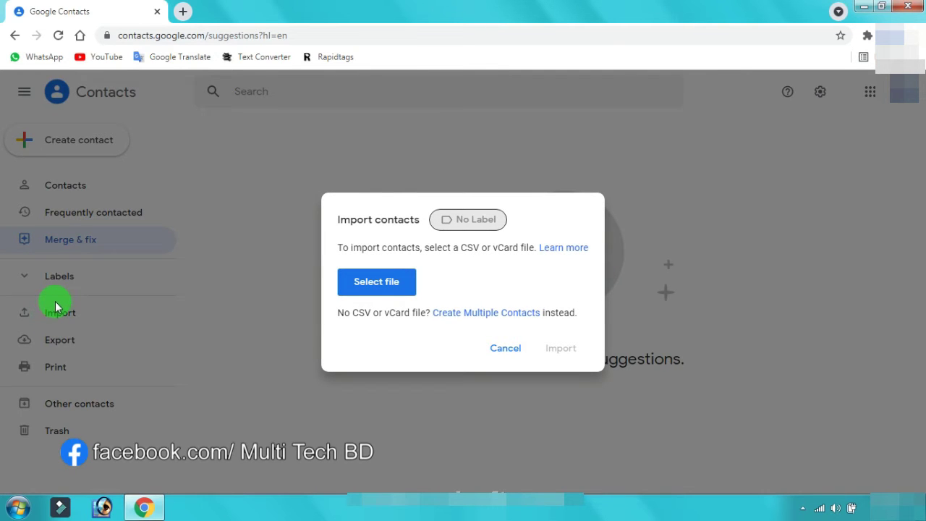
{"action": "left_click", "coordinate": [397, 285]}
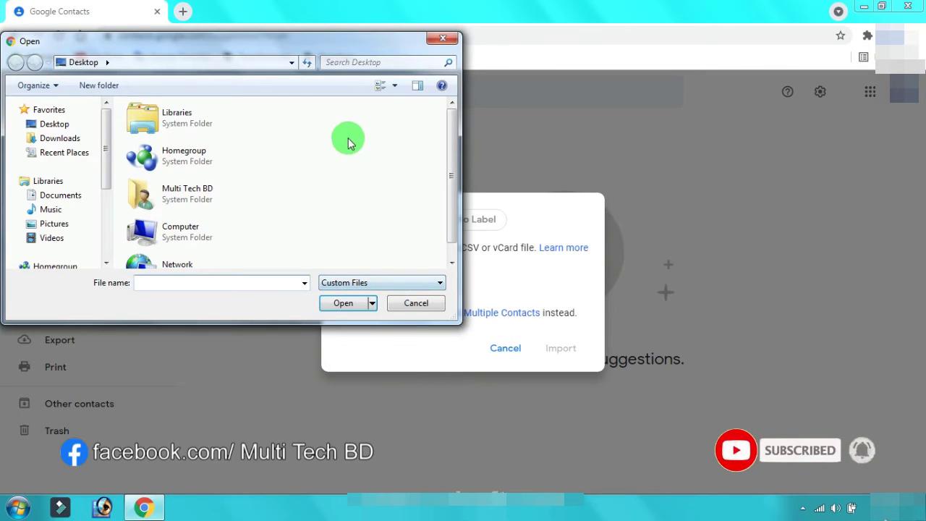
{"action": "left_click", "coordinate": [444, 40]}
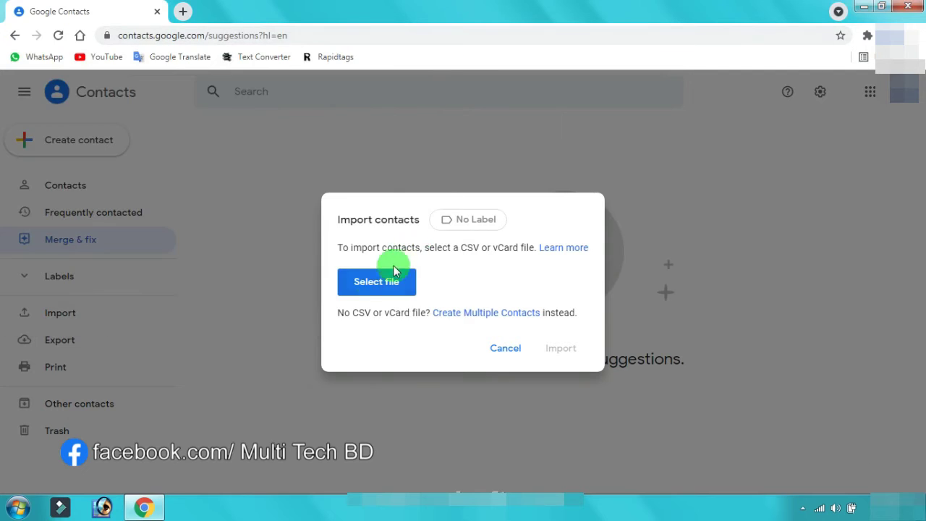
{"action": "left_click", "coordinate": [506, 350]}
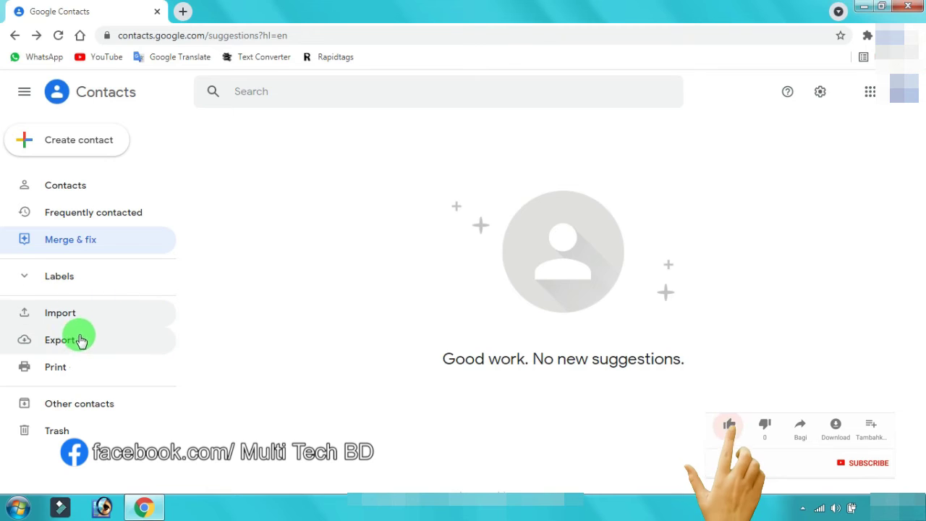
Step: View the contact export options and close them without exporting
{"action": "left_click", "coordinate": [62, 350]}
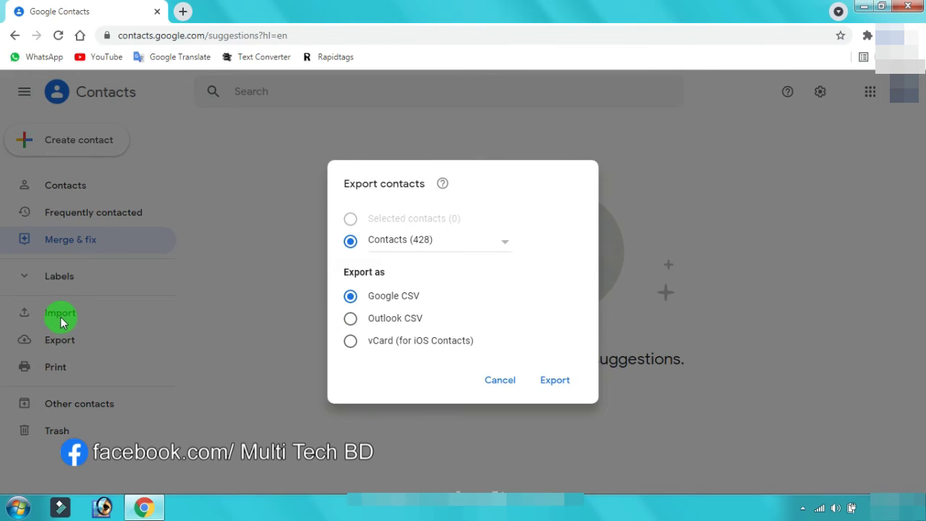
{"action": "left_click", "coordinate": [494, 381]}
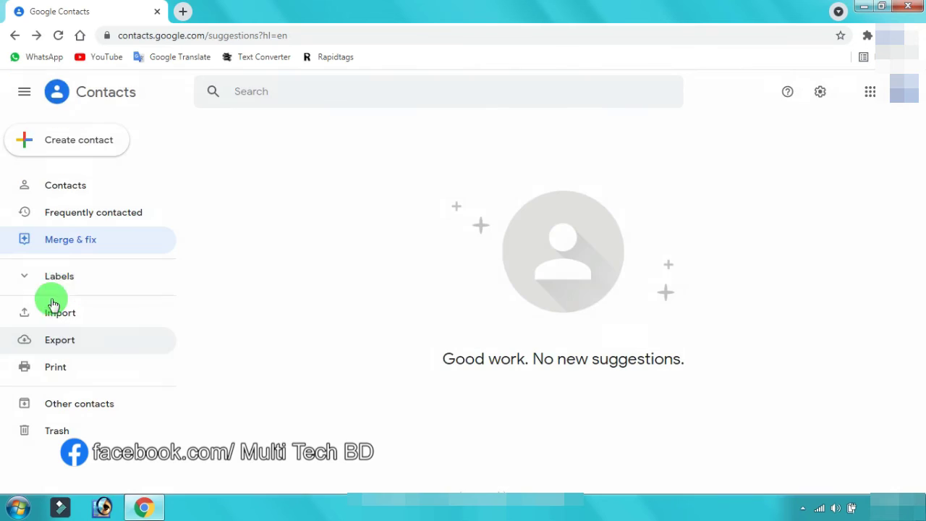
Step: Review the contact import dialog and its file picker again, and close both without importing a file
{"action": "left_click", "coordinate": [121, 312]}
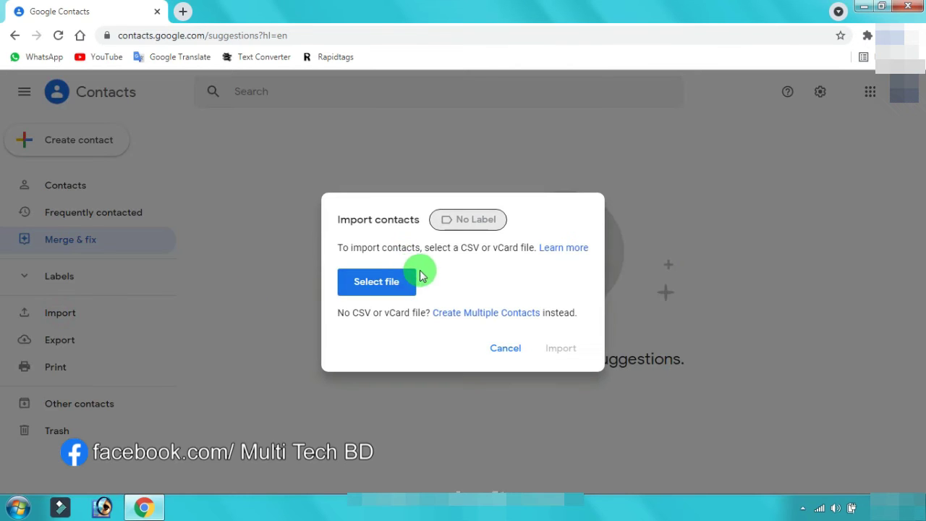
{"action": "left_click", "coordinate": [386, 287]}
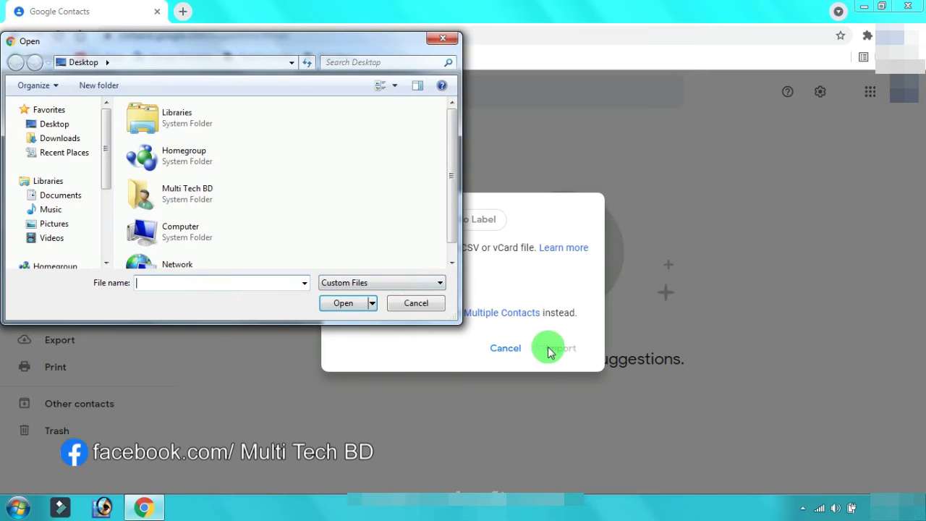
{"action": "left_click", "coordinate": [443, 41]}
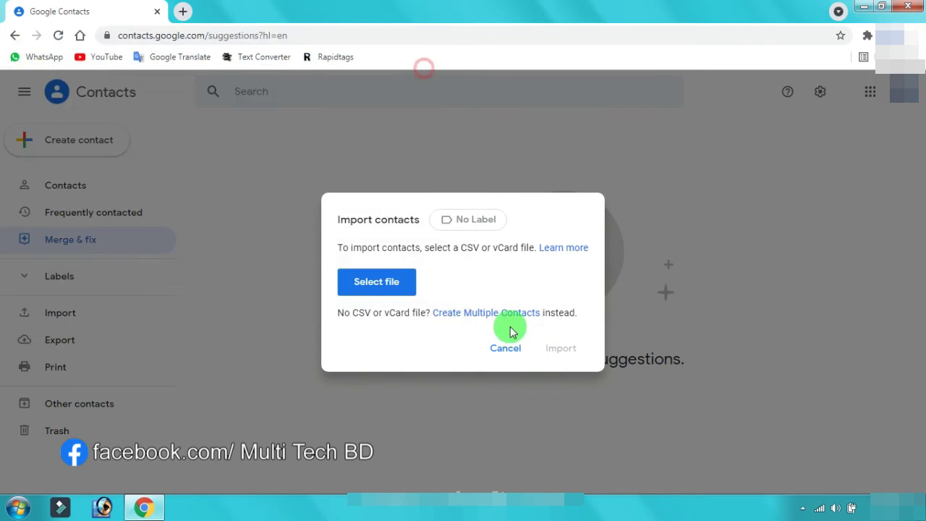
{"action": "left_click", "coordinate": [499, 349]}
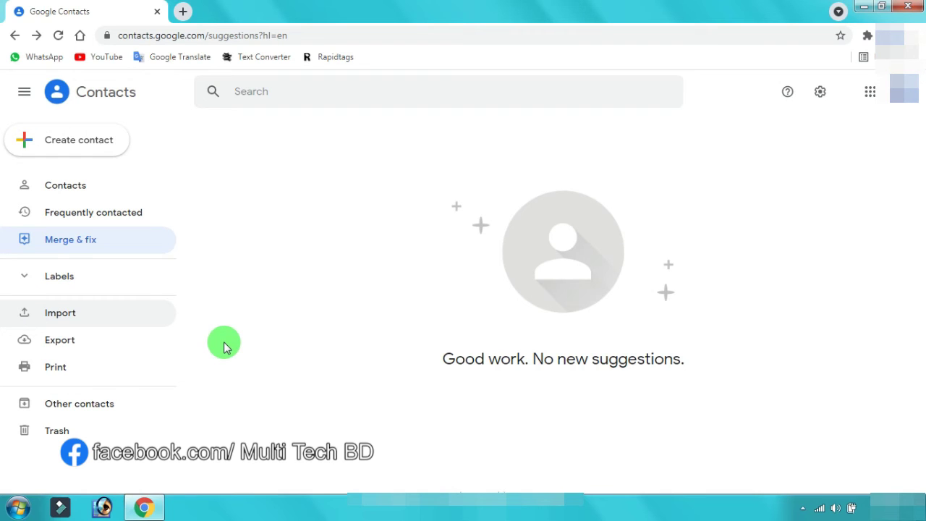
Step: View the contact print options without printing, and look through the list of other contacts
{"action": "left_click", "coordinate": [73, 375]}
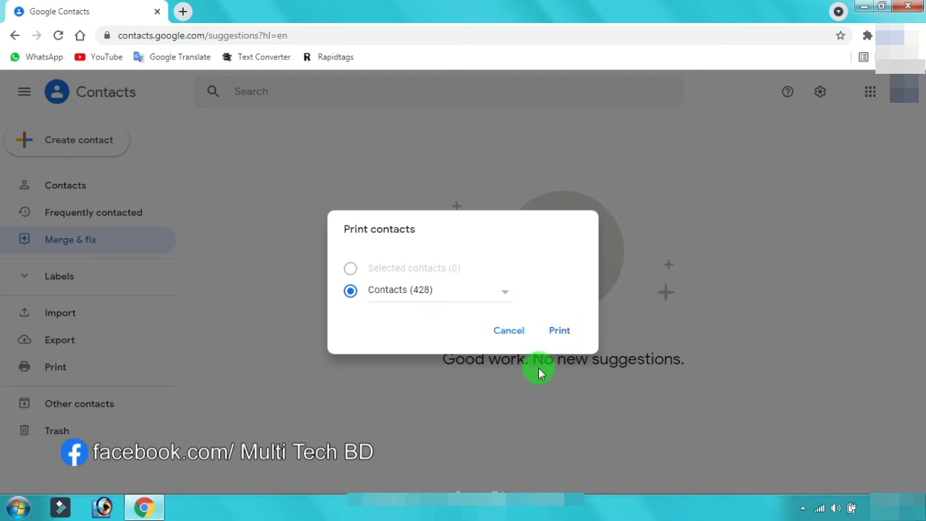
{"action": "left_click", "coordinate": [509, 331]}
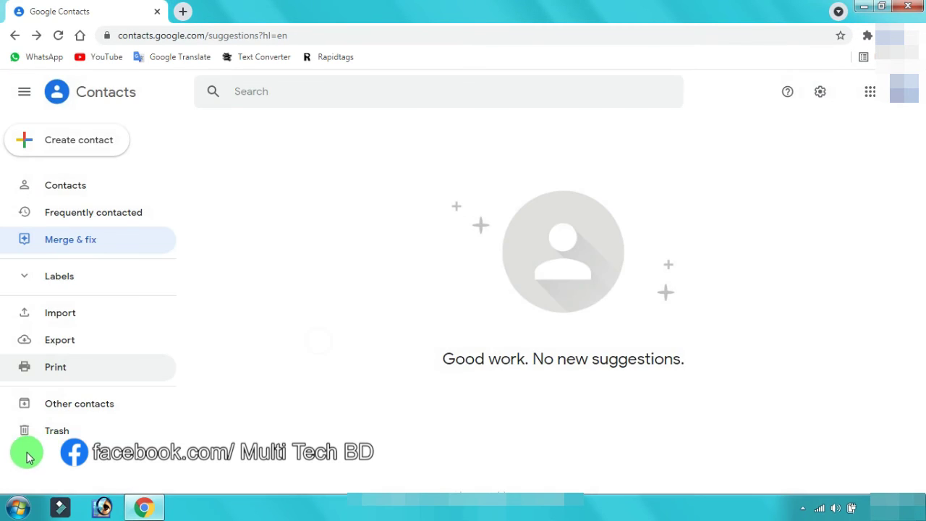
{"action": "left_click", "coordinate": [102, 408]}
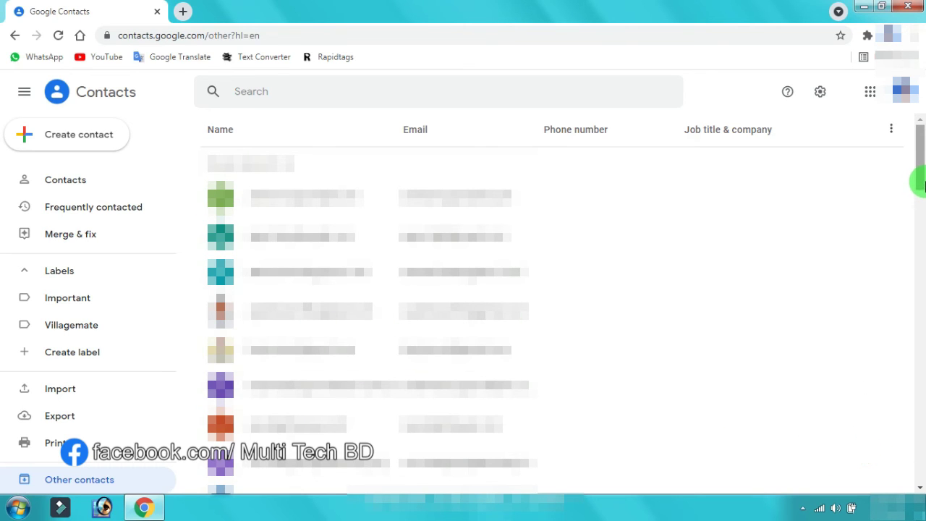
{"action": "left_click_drag", "start_coordinate": [920, 175], "coordinate": [916, 103]}
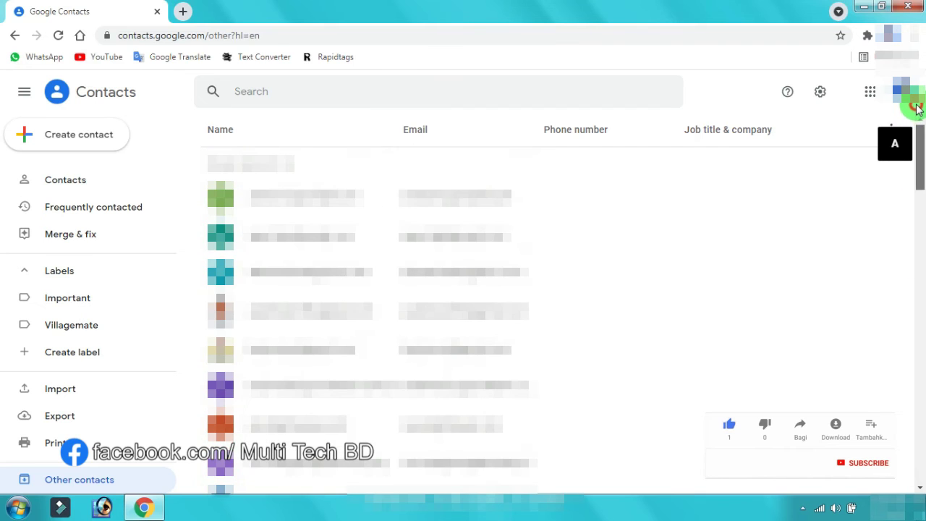
Step: Open the contacts trash and empty it, permanently deleting all the contacts in it
{"action": "scroll", "coordinate": [104, 372], "scroll_direction": "down", "scroll_amount": 1}
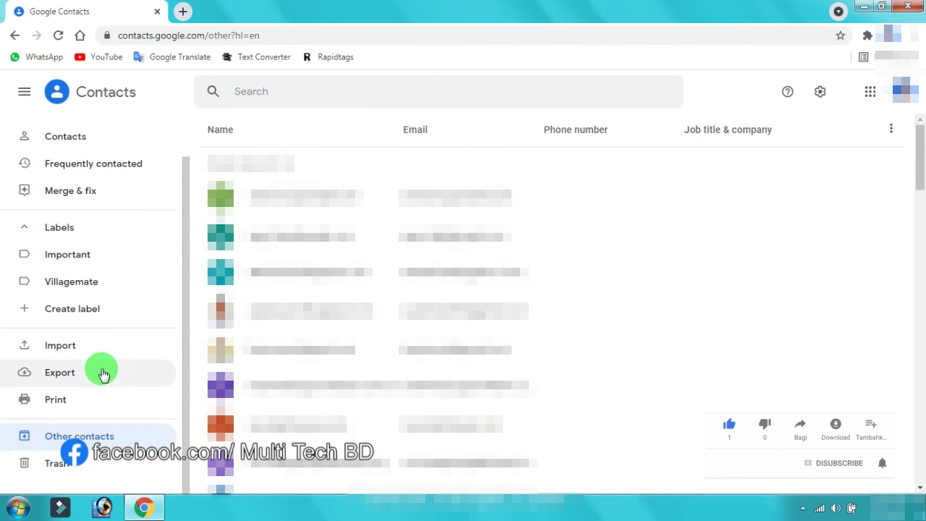
{"action": "left_click", "coordinate": [46, 464]}
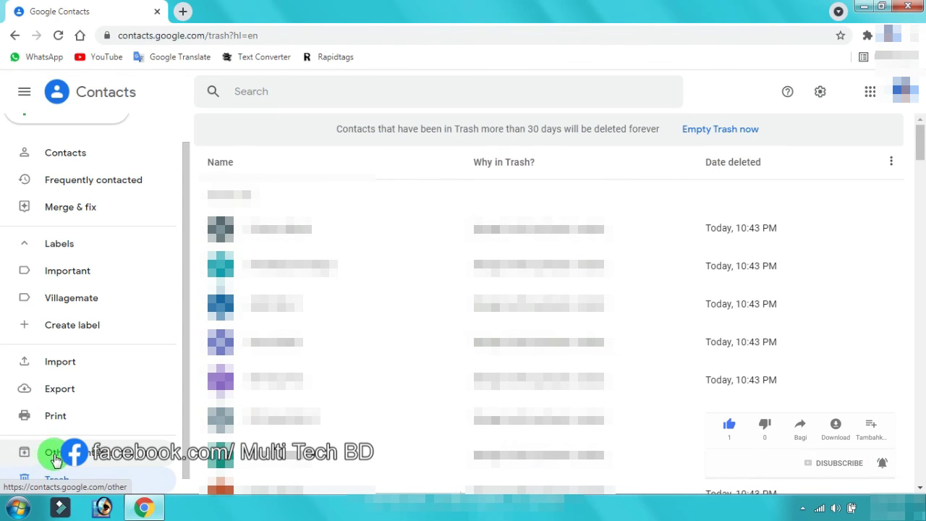
{"action": "left_click", "coordinate": [724, 130]}
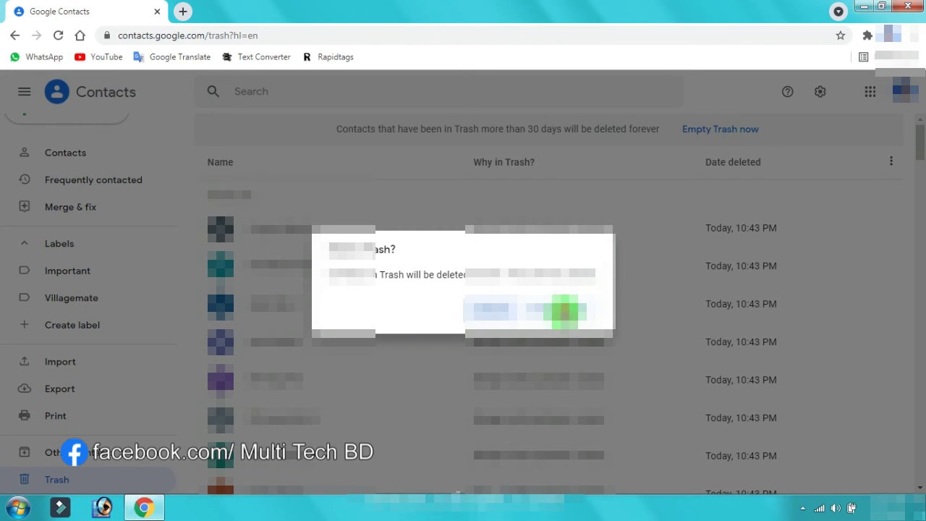
{"action": "left_click", "coordinate": [565, 311]}
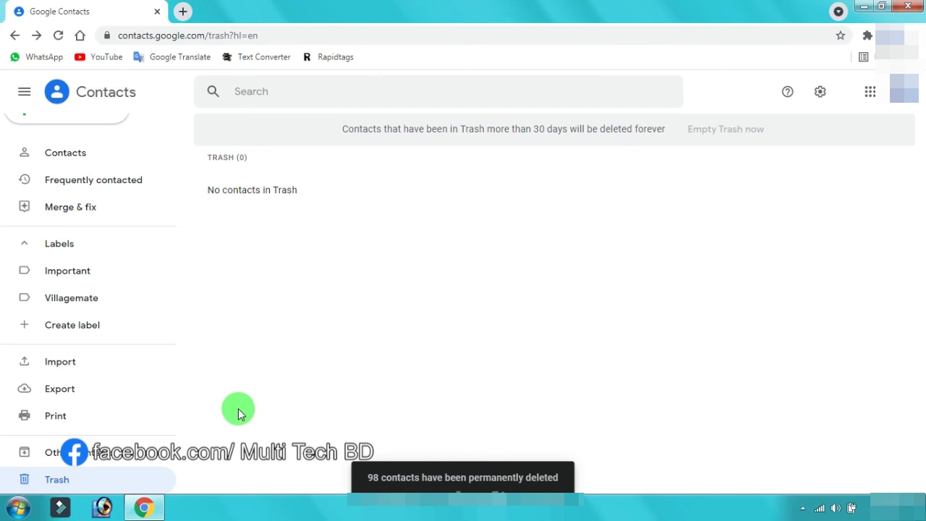
Step: Hide and restore the main navigation menu, and return to the main contact list
{"action": "scroll", "coordinate": [65, 391], "scroll_direction": "down", "scroll_amount": 1}
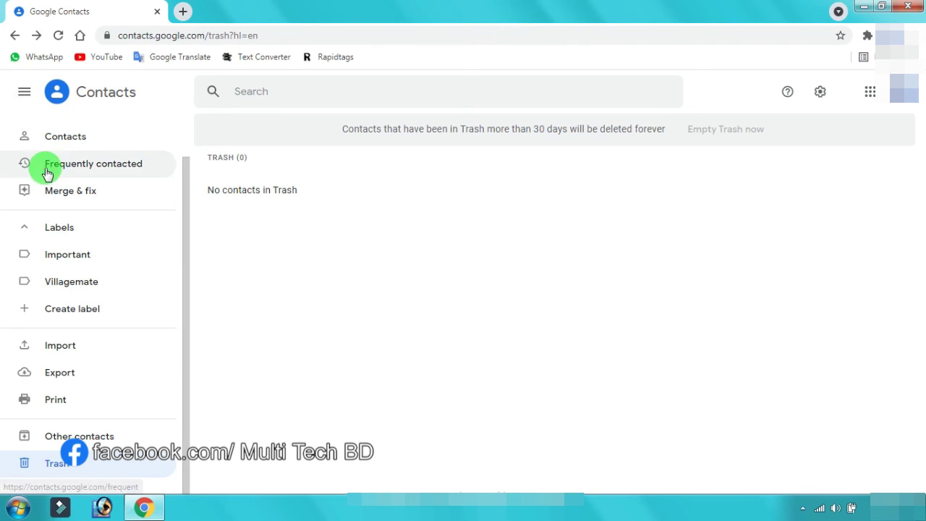
{"action": "left_click", "coordinate": [21, 92]}
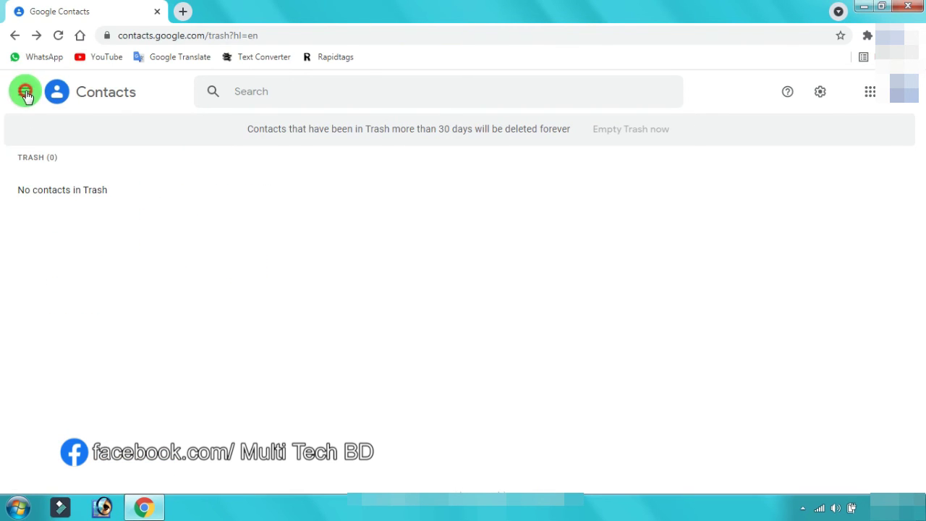
{"action": "left_click", "coordinate": [25, 92]}
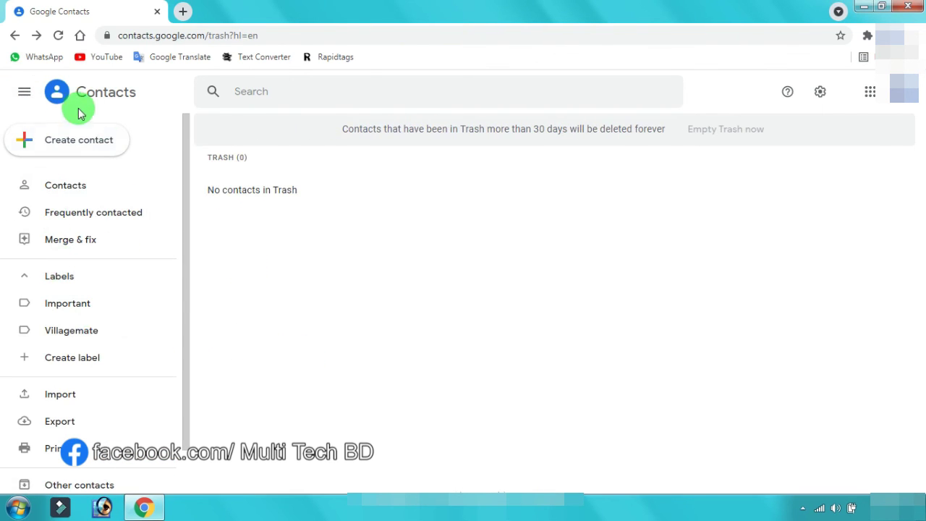
{"action": "left_click", "coordinate": [56, 97]}
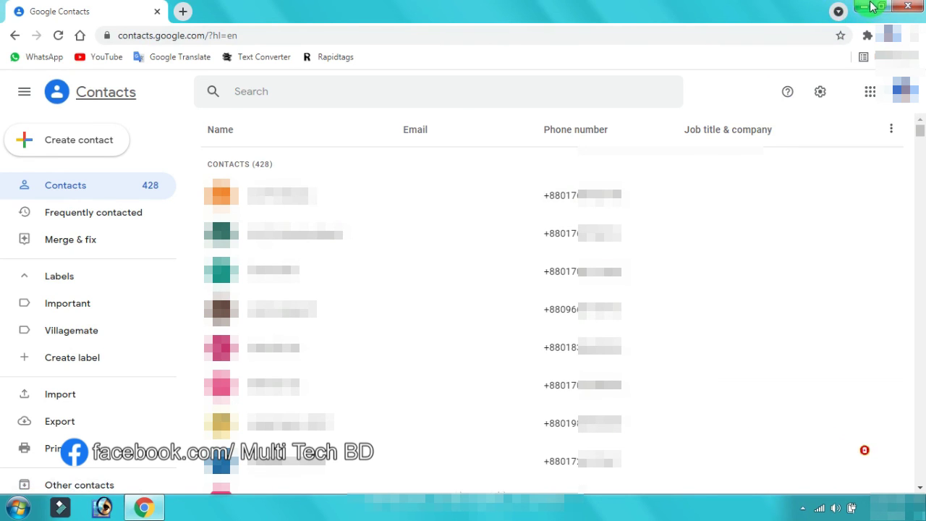
Step: Leave the contacts page for the browser's home page, and minimize the browser to show the desktop
{"action": "left_click", "coordinate": [79, 35]}
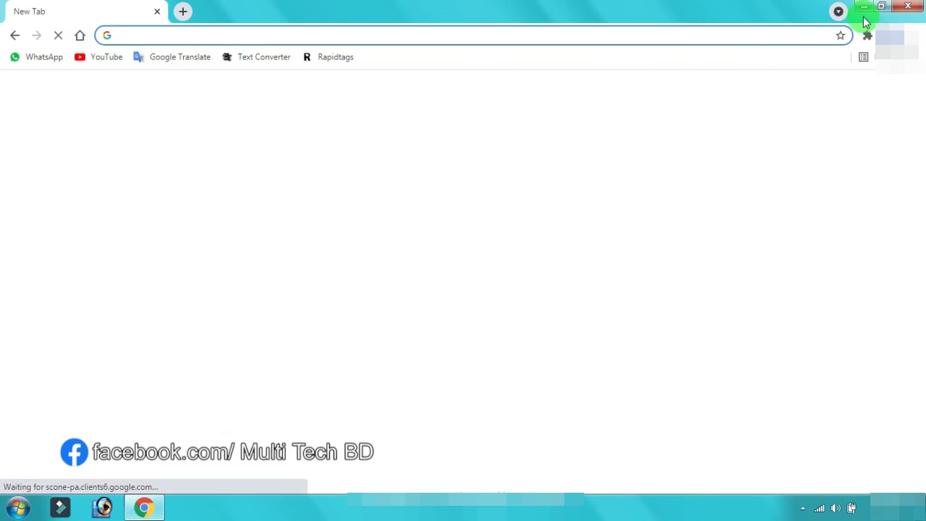
{"action": "left_click", "coordinate": [864, 9]}
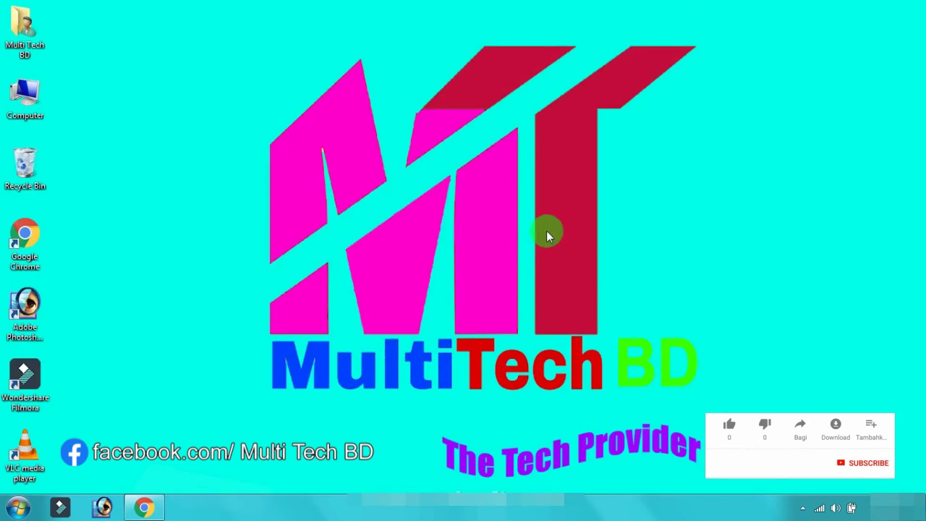
{"action": "right_click", "coordinate": [426, 6]}
{"action": "left_click", "coordinate": [463, 37]}
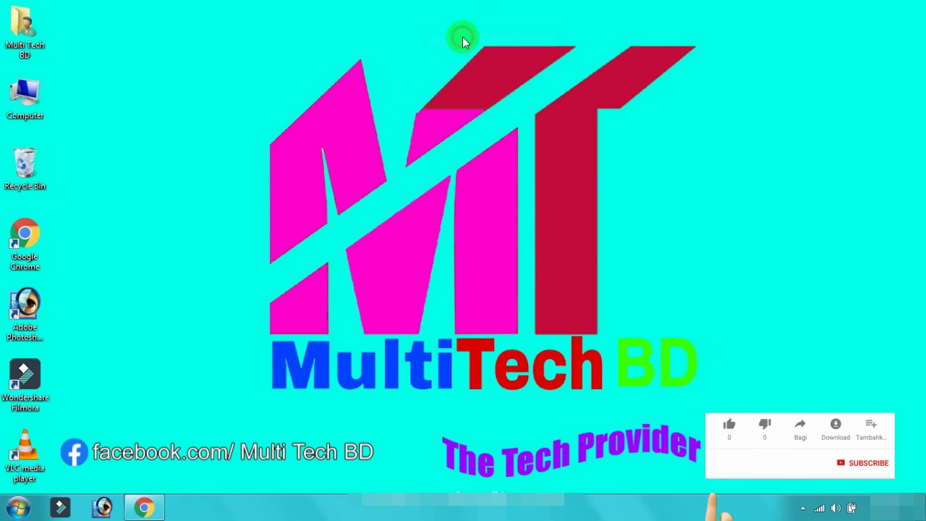